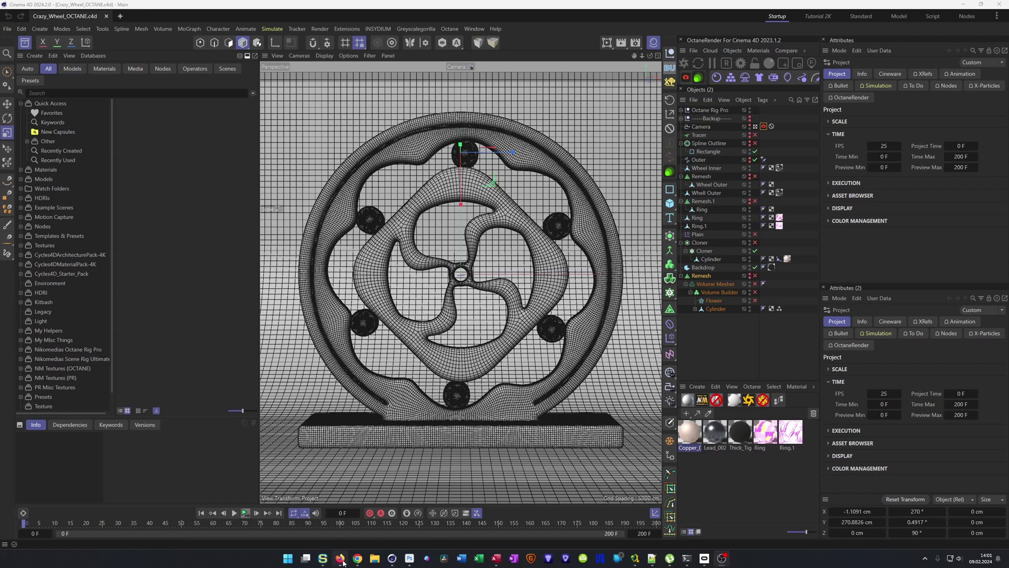
Play the Crazy Wheel Loop render video on YouTube and pause it at 0:26.
left_click(340, 558)
left_click(437, 346)
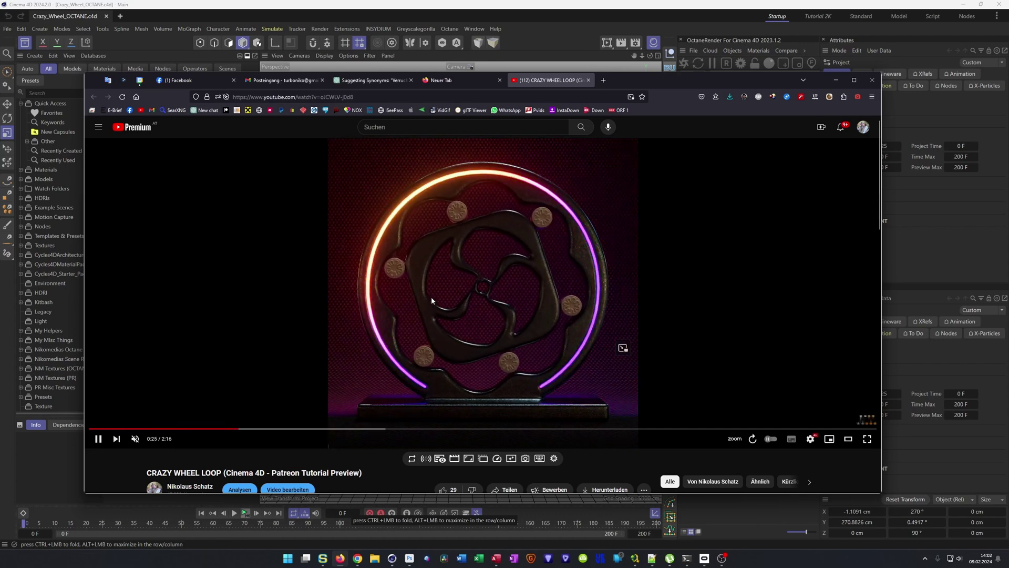
left_click(475, 249)
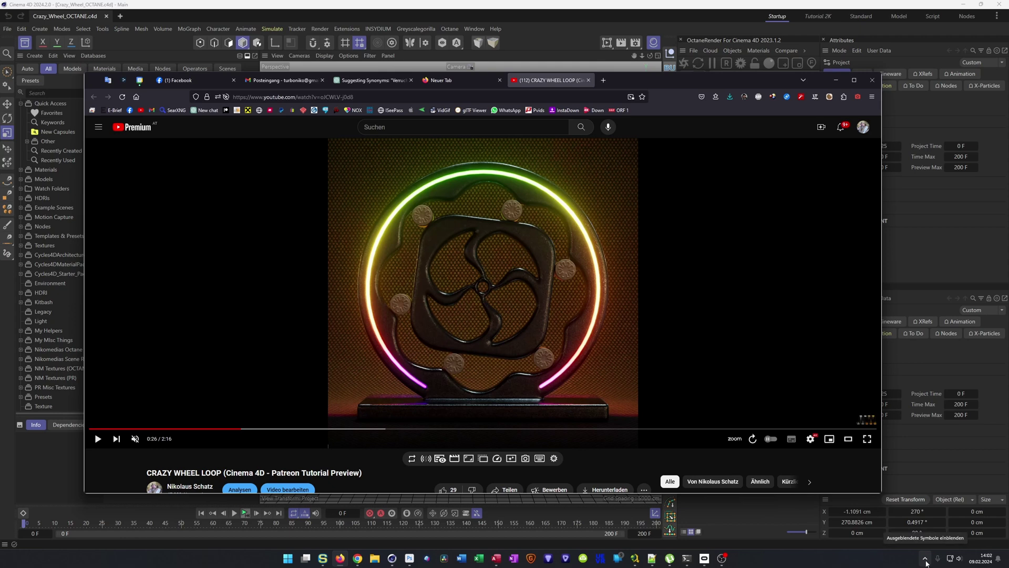
left_click(926, 560)
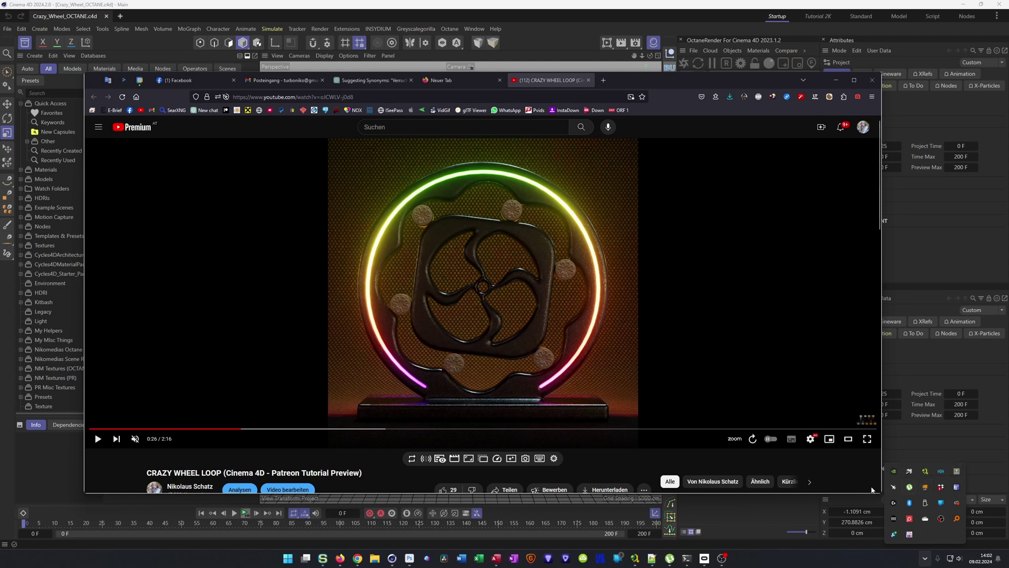
left_click(855, 462)
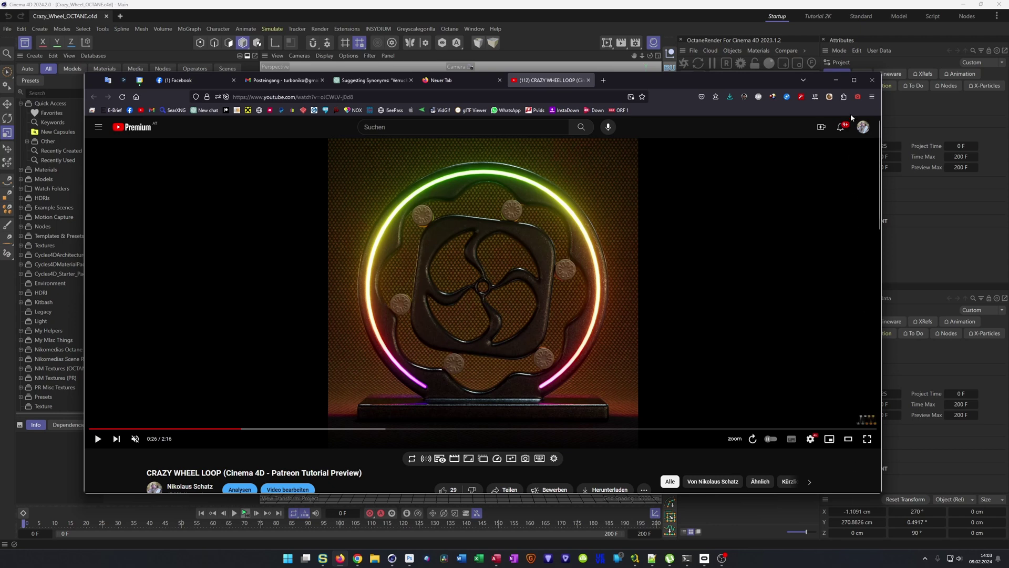
Set the Camera's stereoscopic Mode to Symmetrical and Placement to Parallel.
left_click(836, 83)
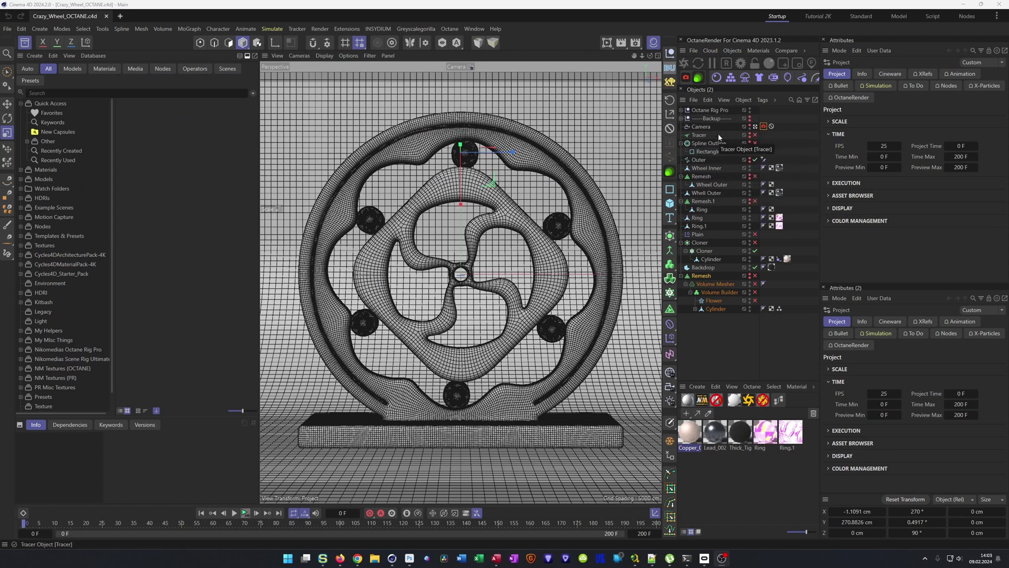
left_click(704, 129)
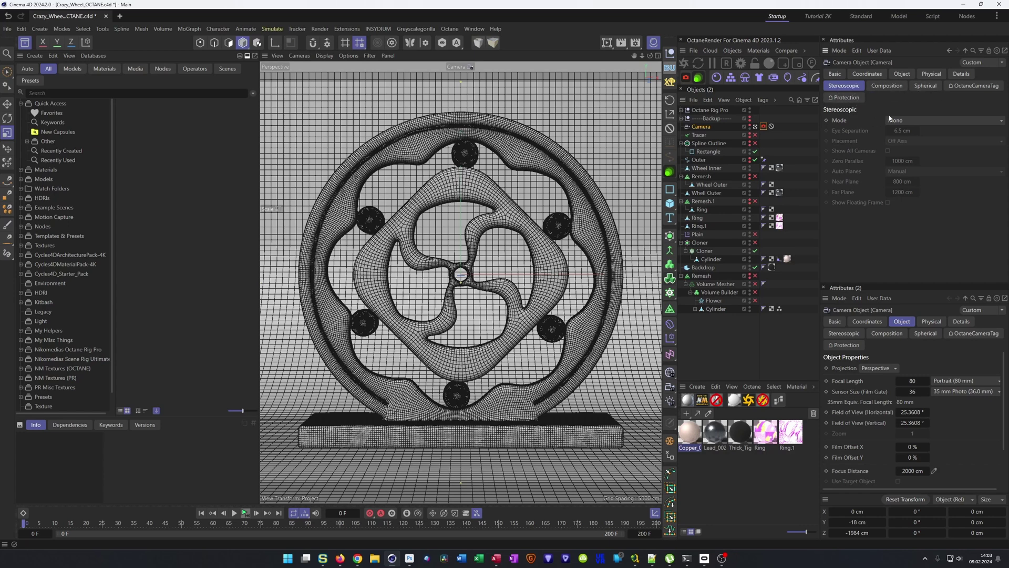
left_click(920, 120)
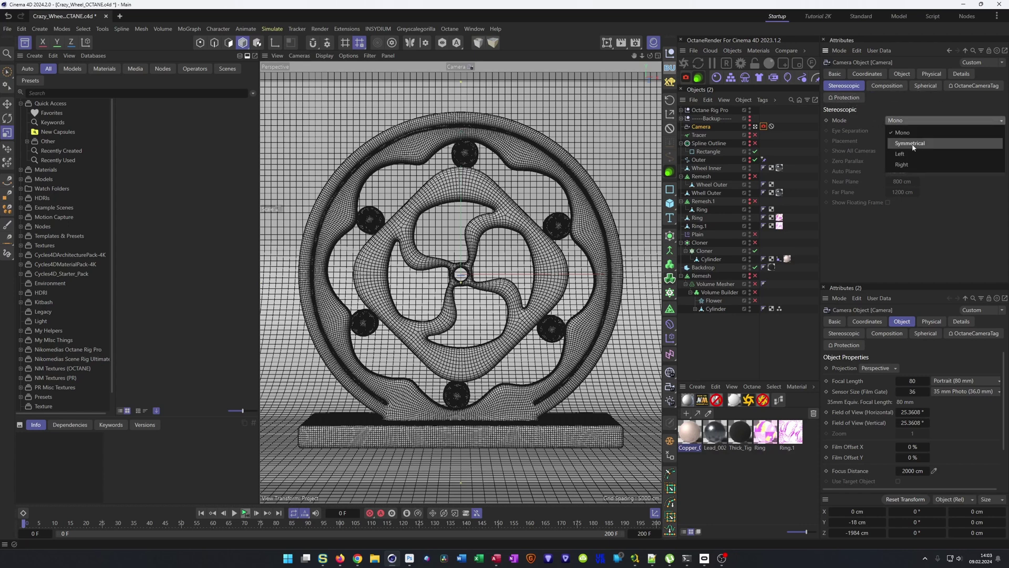
left_click(919, 144)
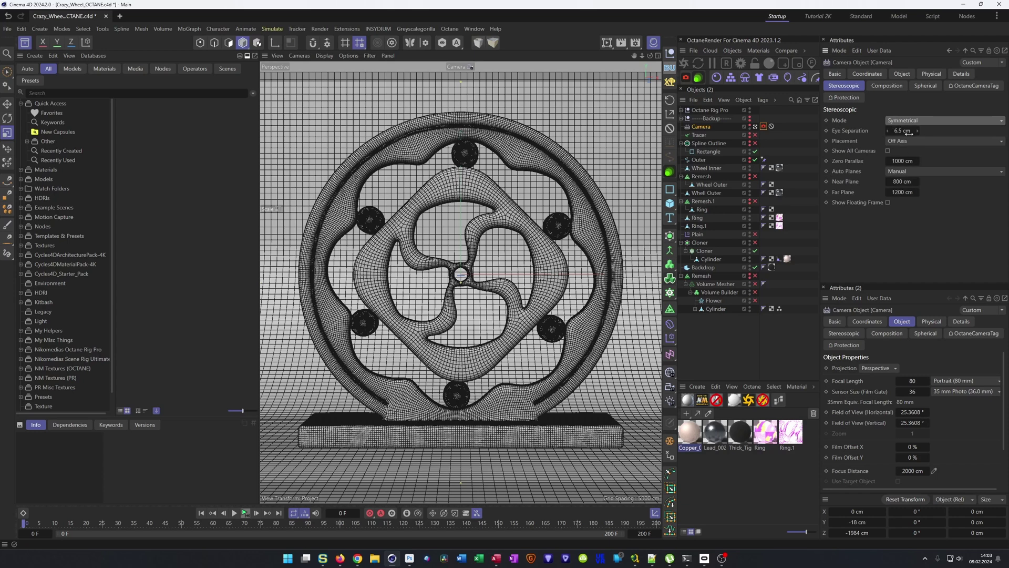
left_click(917, 137)
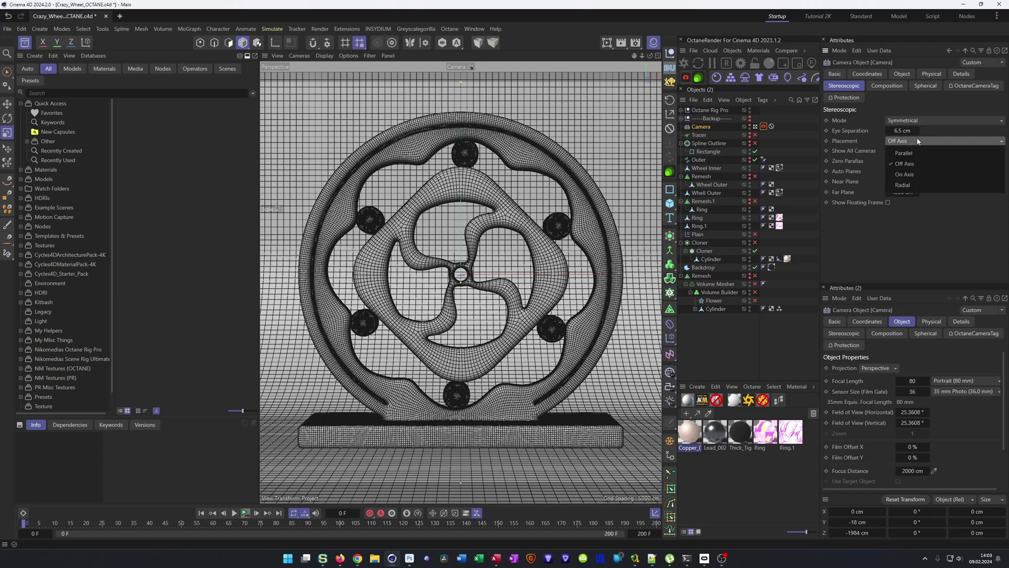
left_click(918, 150)
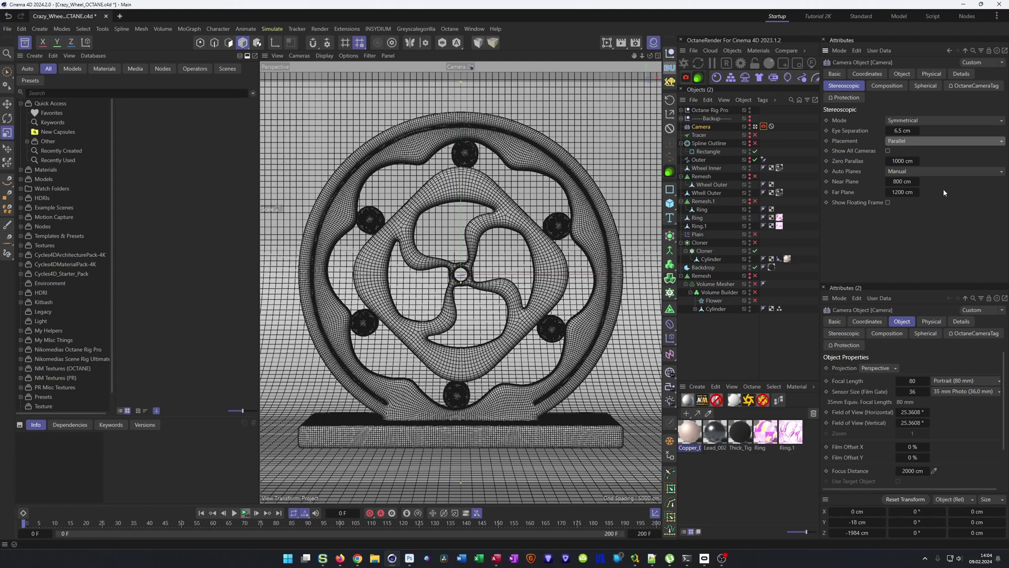
left_click(764, 126)
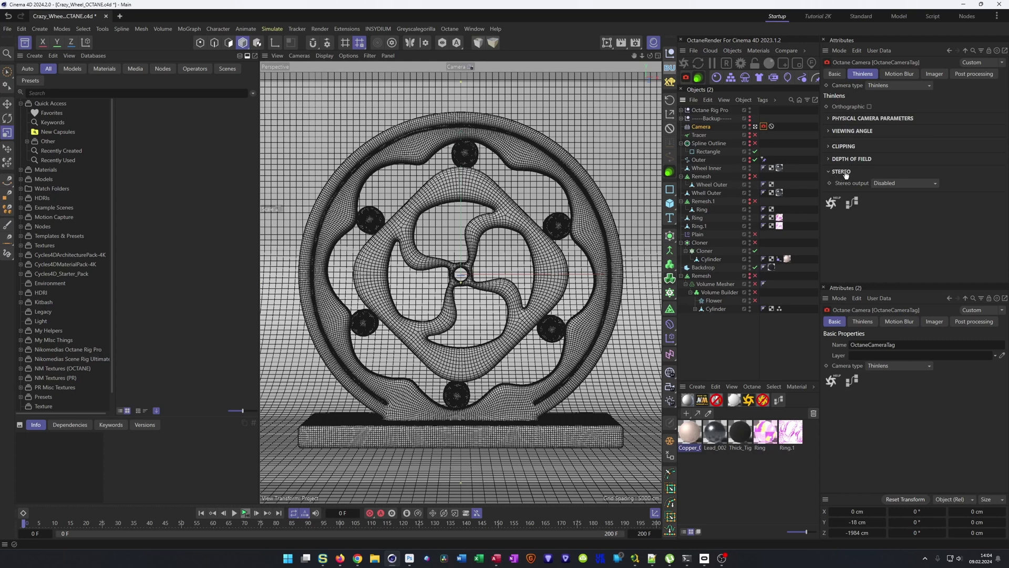
left_click(898, 183)
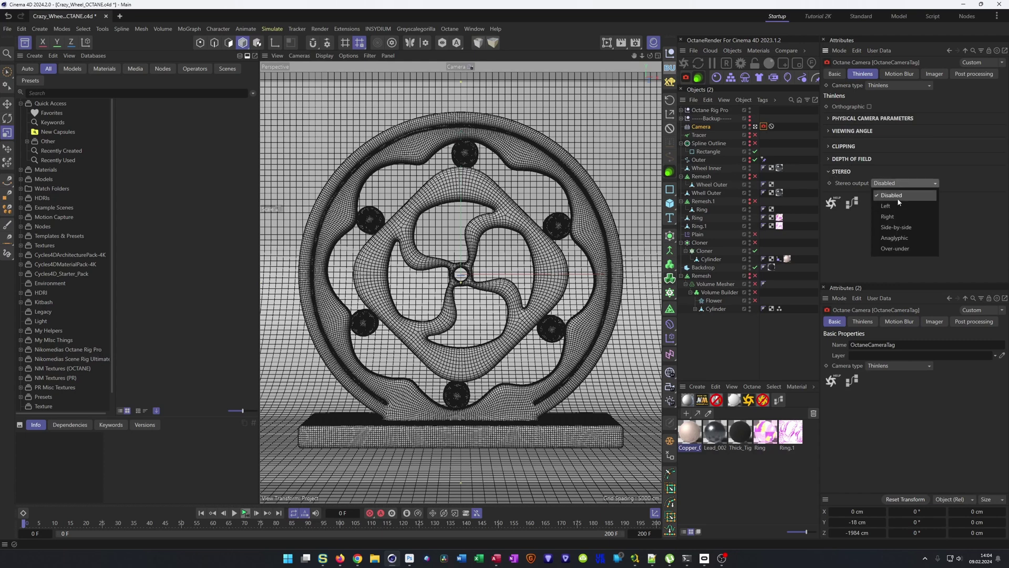
left_click(894, 233)
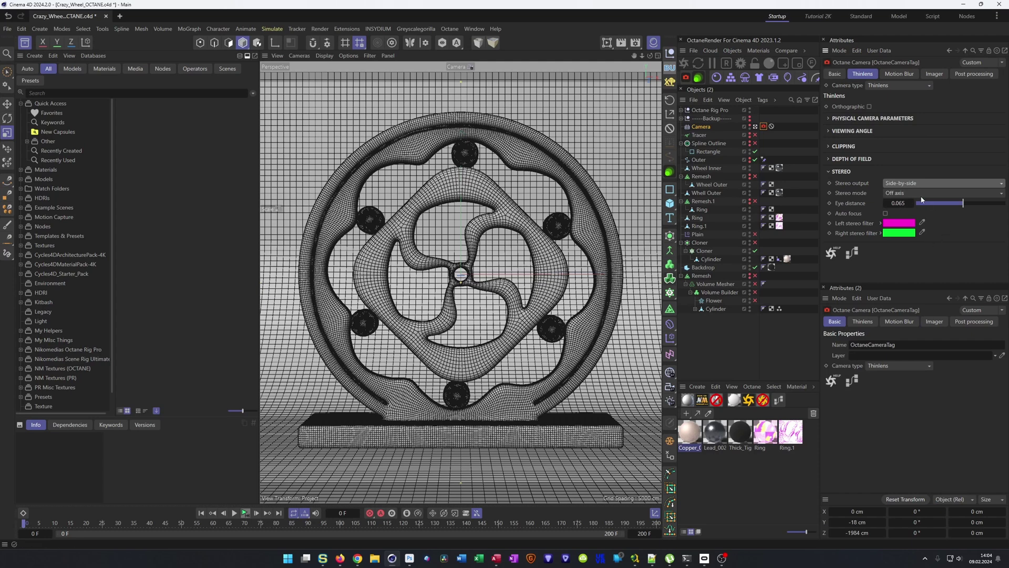
left_click(905, 193)
left_click(920, 212)
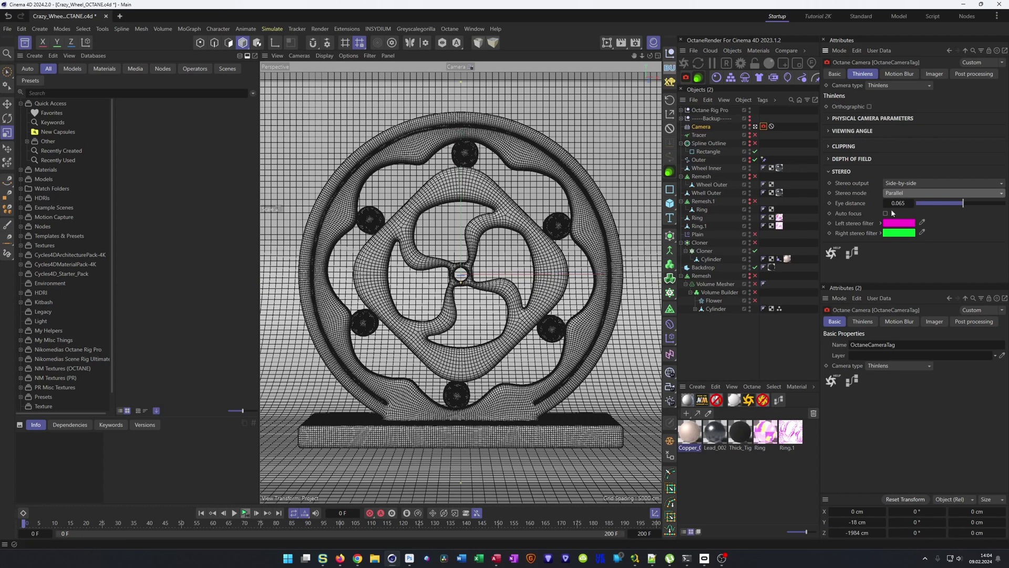
left_click(926, 183)
left_click(904, 198)
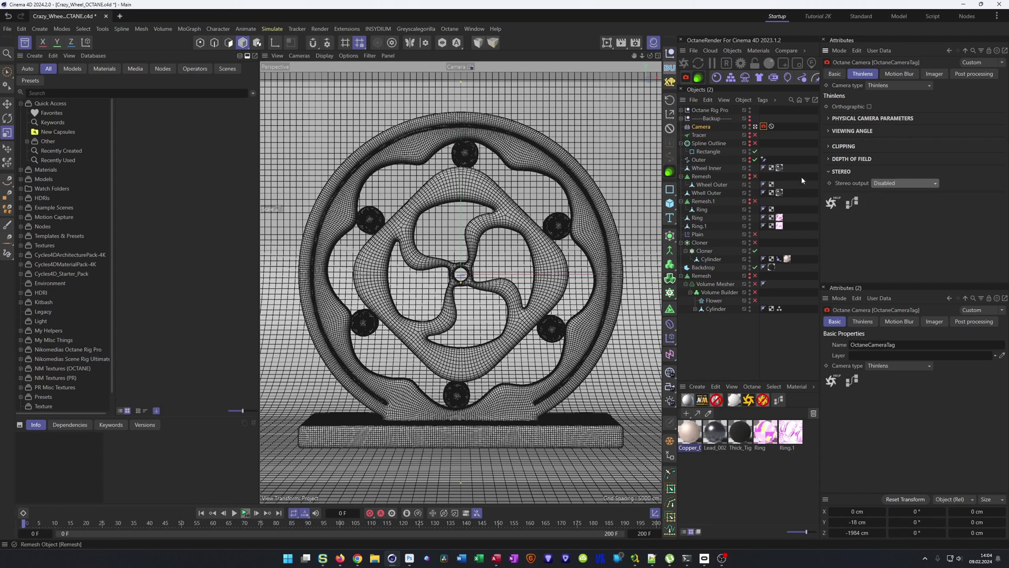
Delete the Camera's old Protection tag and add a fresh Protection tag in its place.
left_click(771, 127)
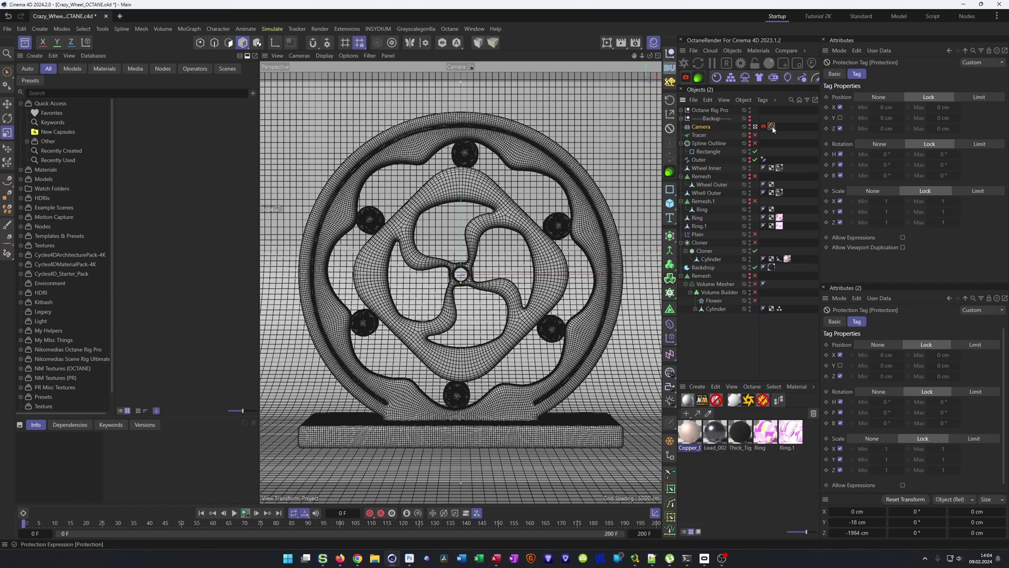
left_click(805, 128)
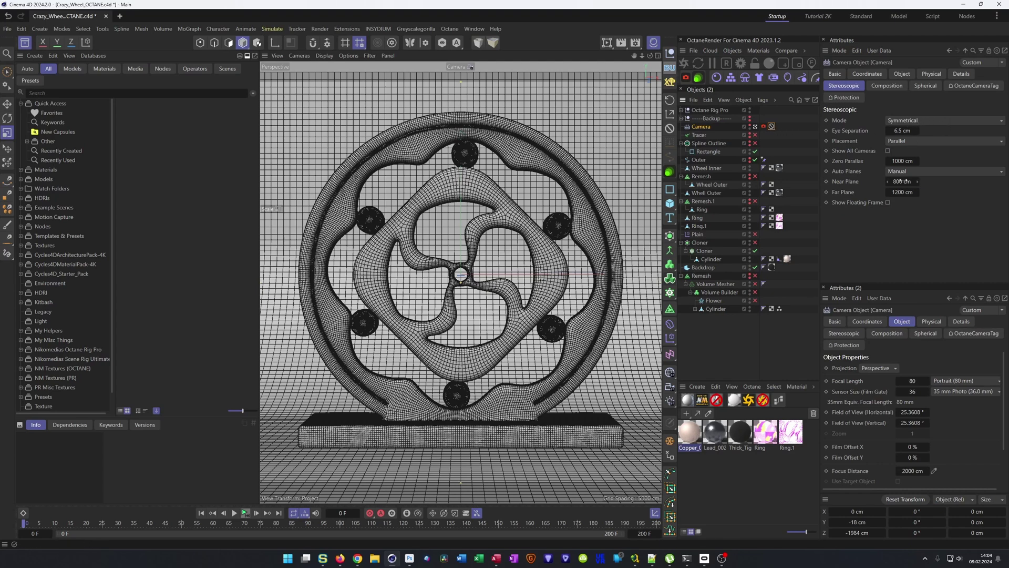
left_click(771, 126)
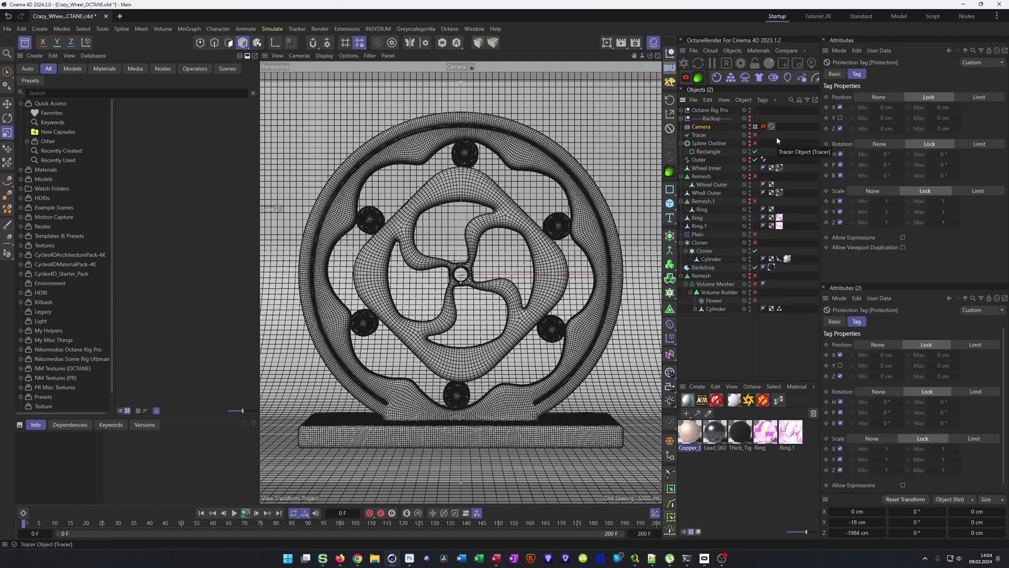
key("Delete")
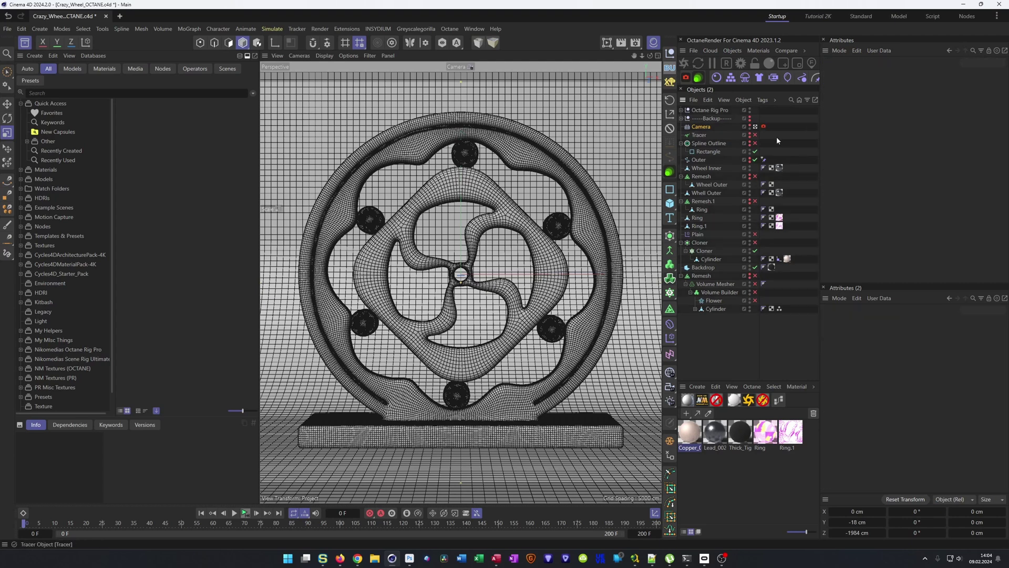
left_click(670, 129)
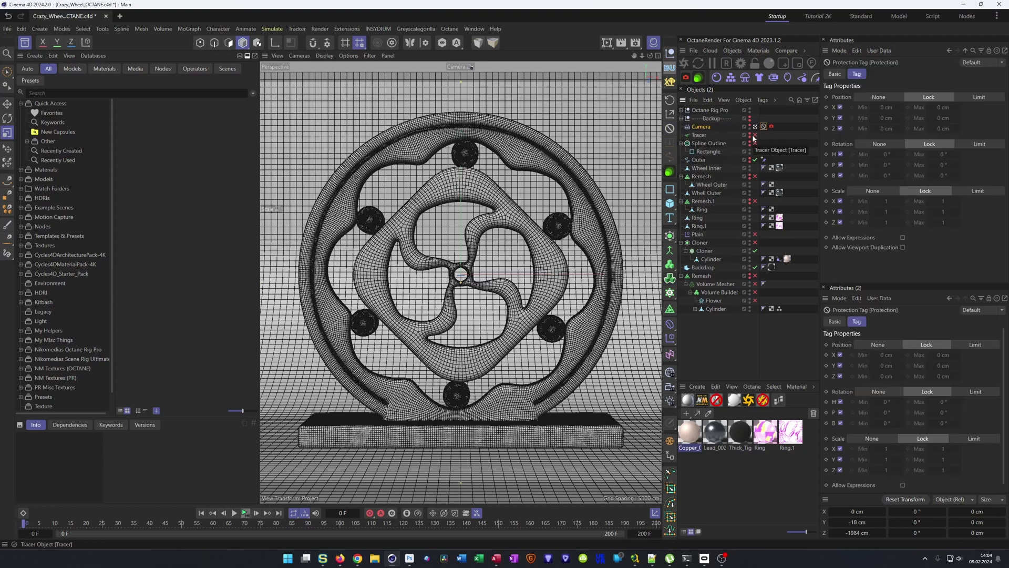
left_click(708, 126)
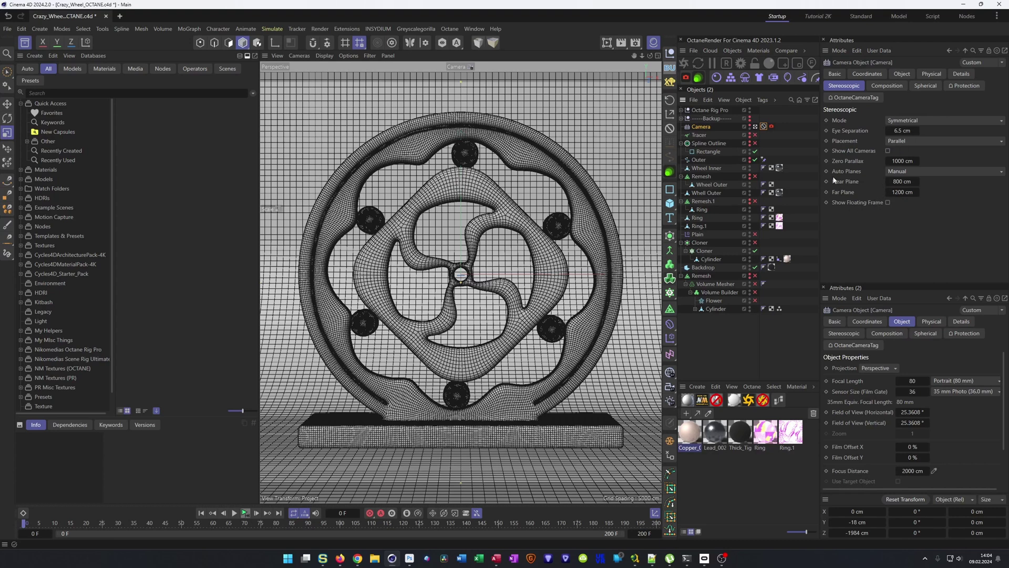
Enable stereoscopic rendering with individual channels and merged image, Side-by-Side mode, Horizontal alignment.
left_click(635, 43)
left_click_drag(647, 39, 275, 100)
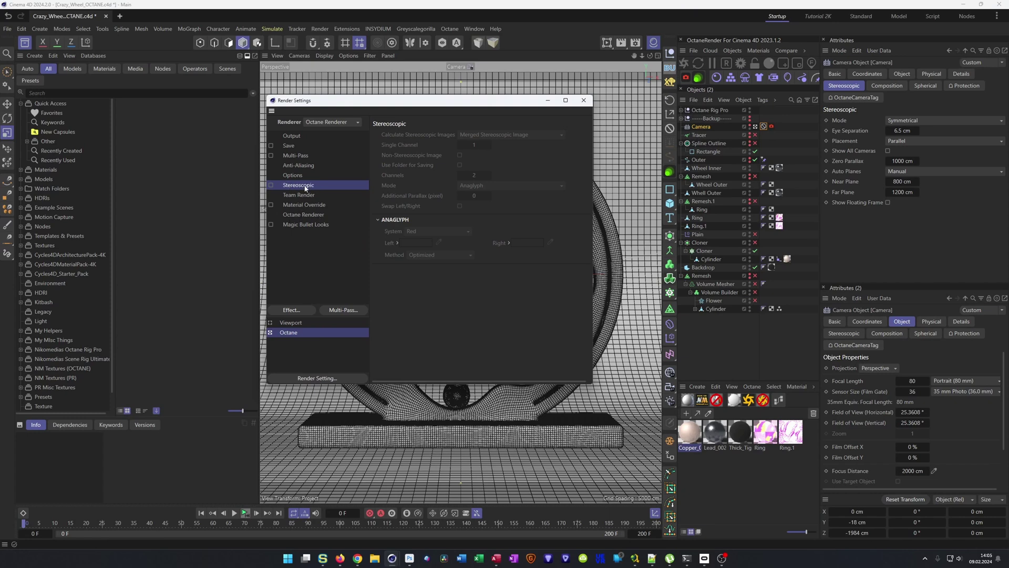
left_click(271, 185)
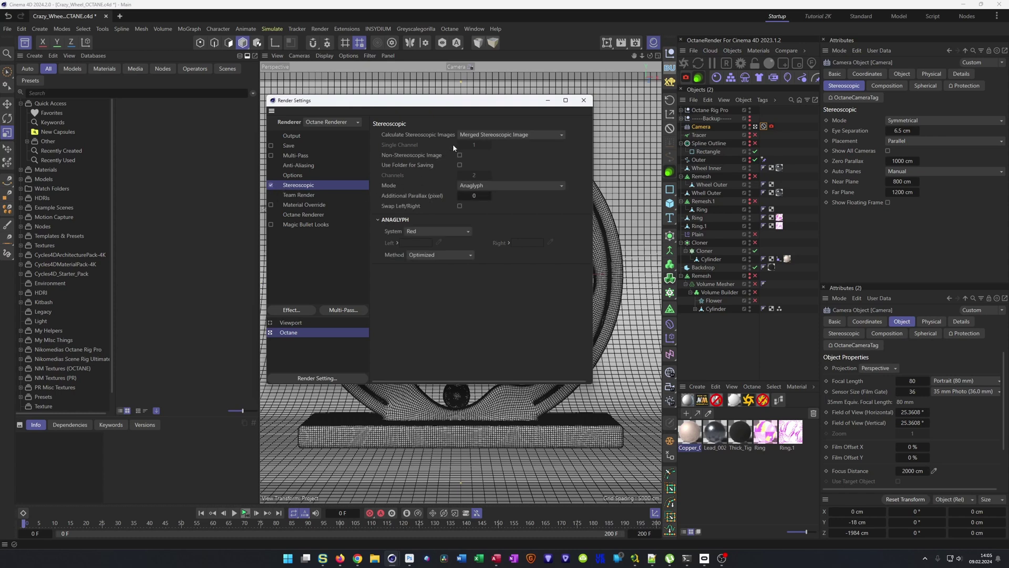
left_click(507, 134)
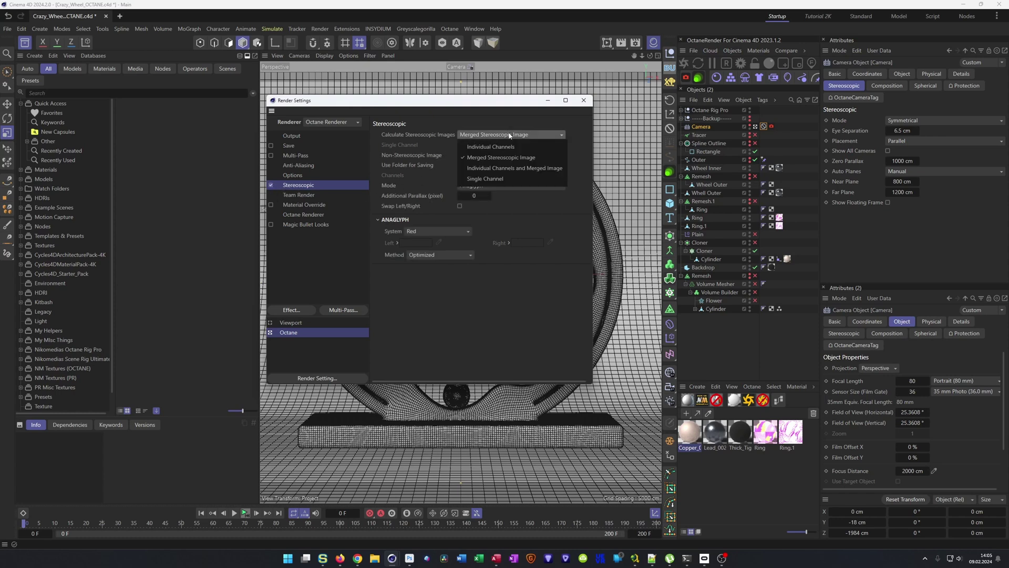
left_click(502, 169)
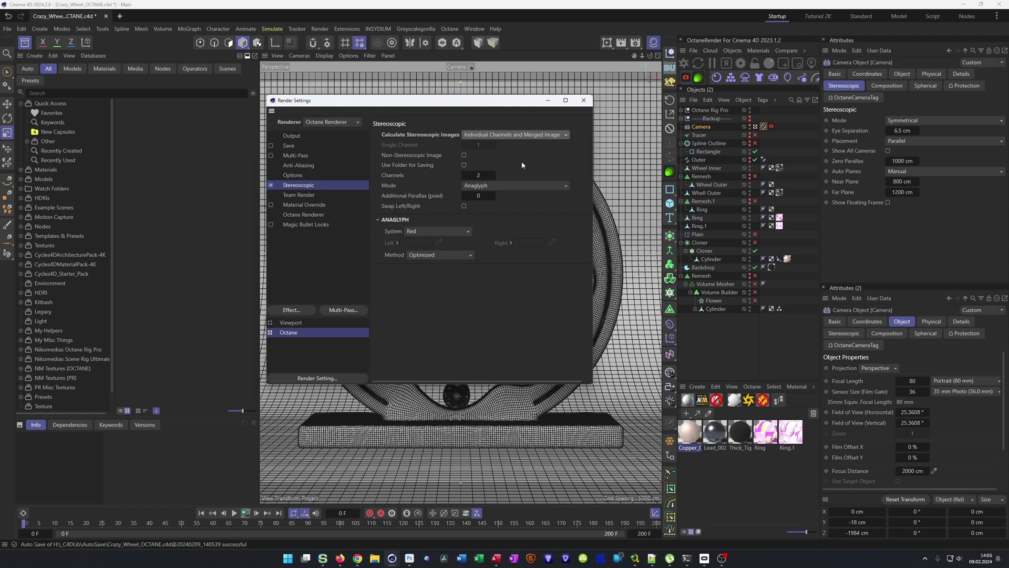
left_click(492, 185)
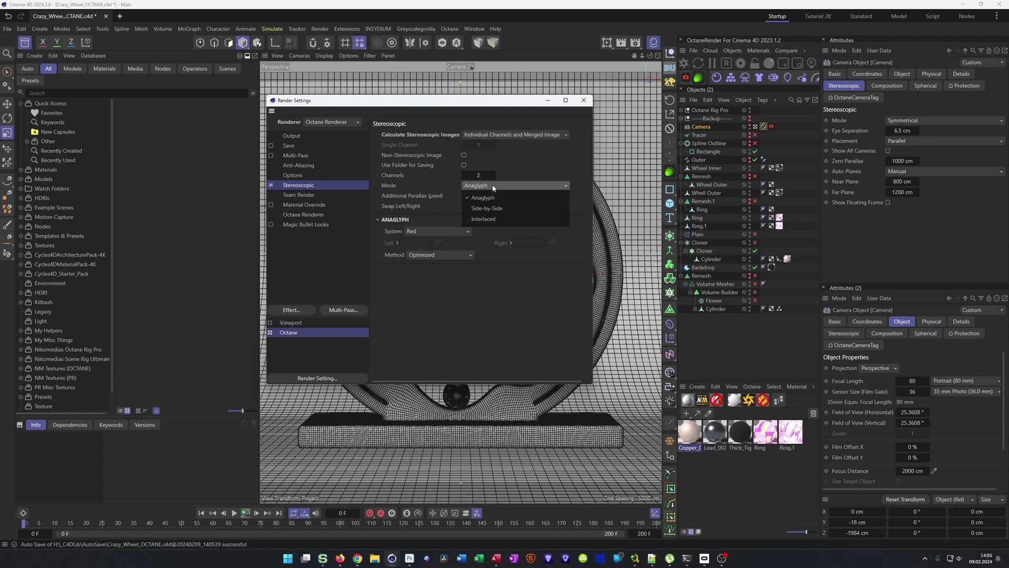
left_click(494, 209)
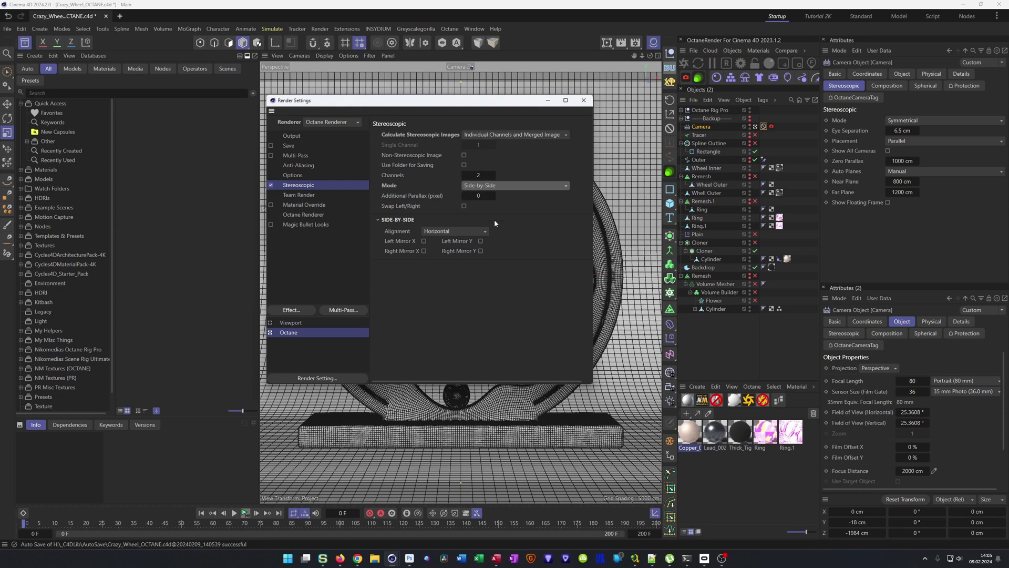
left_click(456, 230)
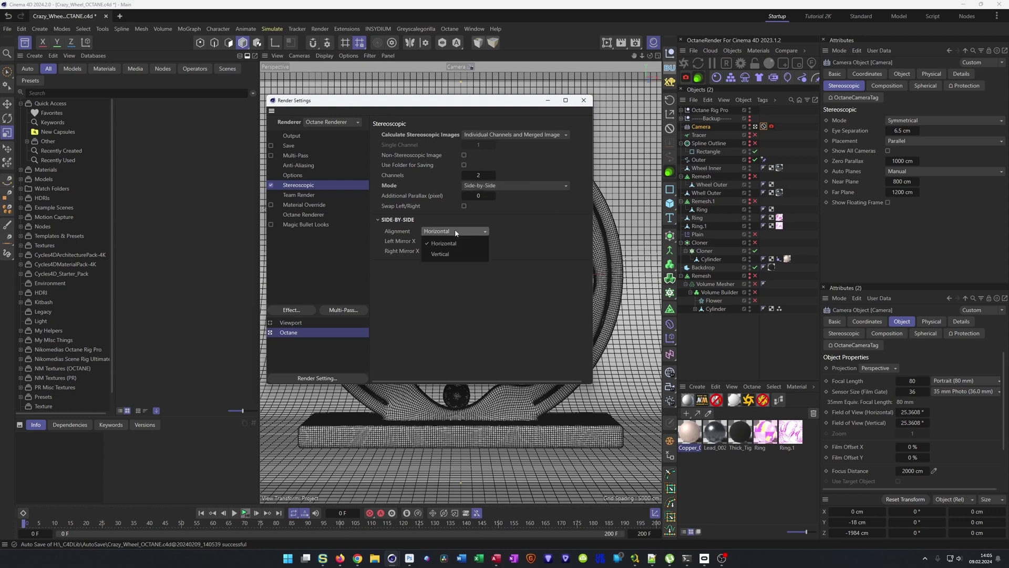
left_click(456, 232)
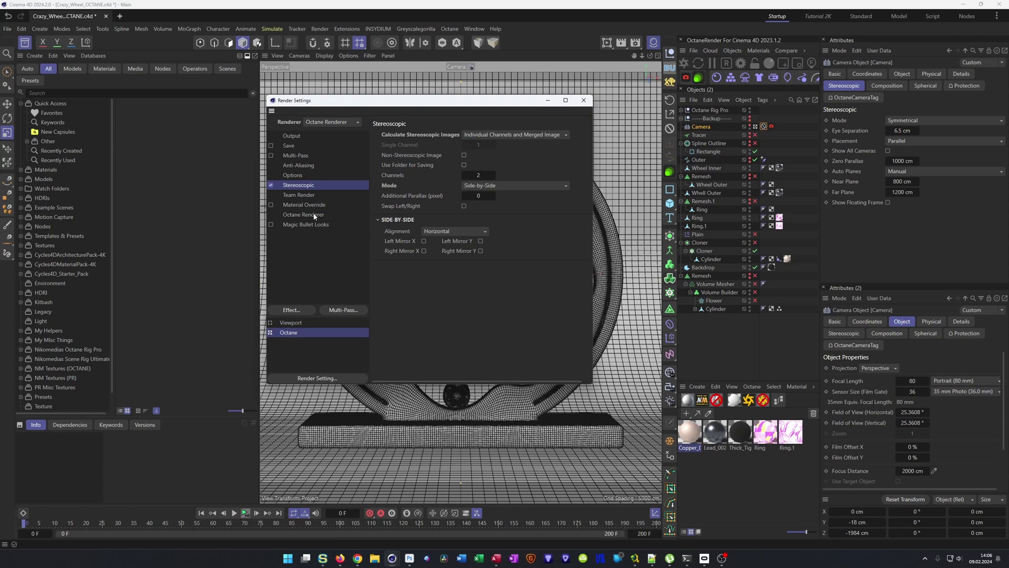
With Lock Ratio on, set the output Width to 720 so the render becomes 720 × 720.
left_click(292, 136)
left_click(426, 168)
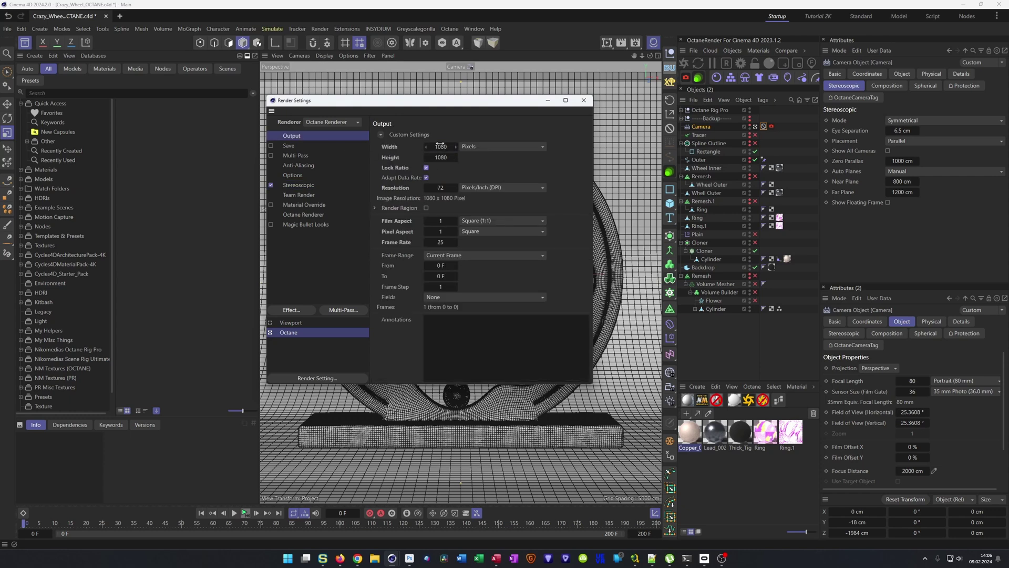
type("720")
key("Return")
left_click(513, 168)
Render to the Picture Viewer with Shift+R, delete the old 1080×1080 history entries, and zoom to 100%.
key("shift+r")
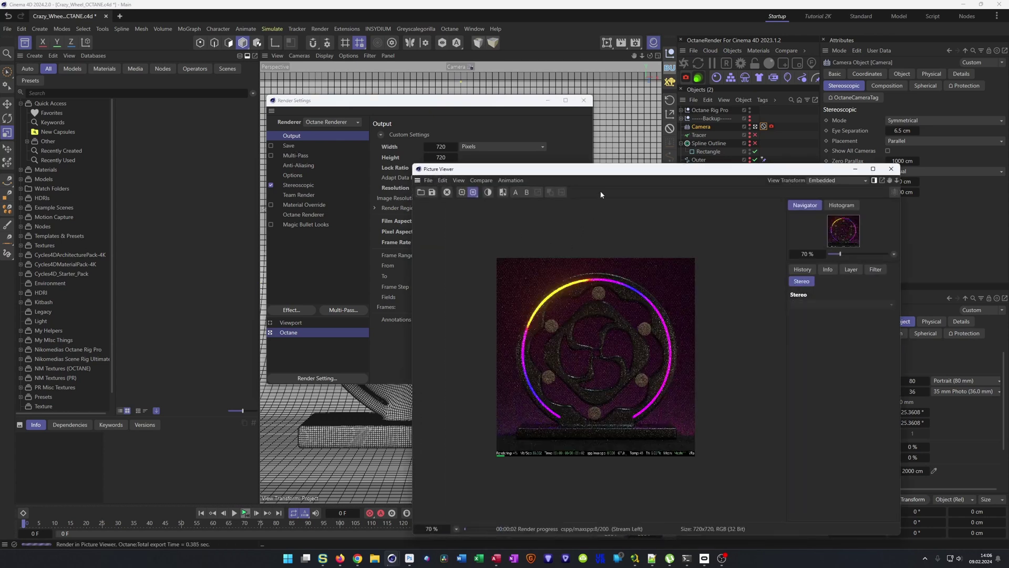
left_click_drag(630, 168, 648, 139)
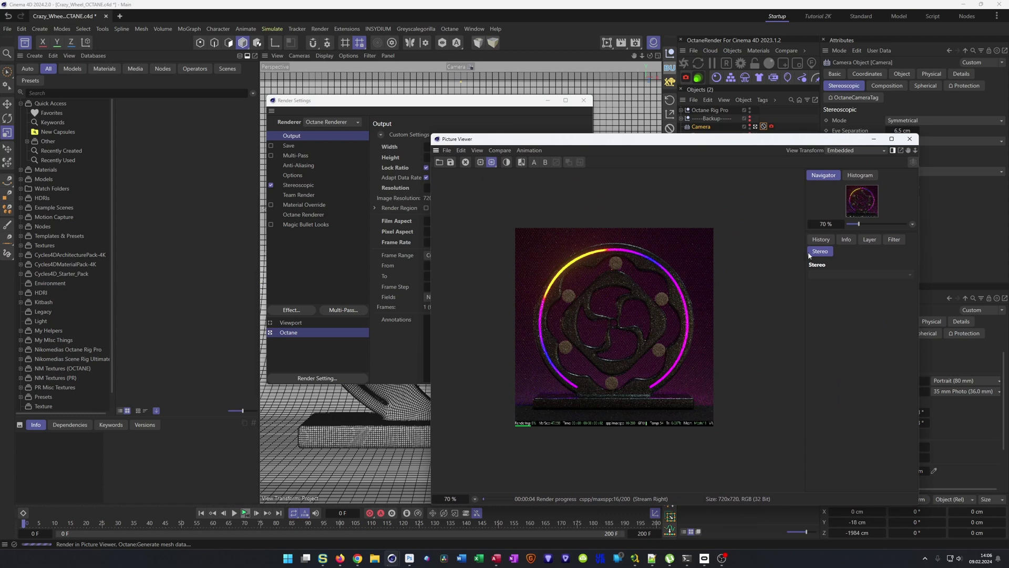
left_click(821, 239)
left_click(842, 285)
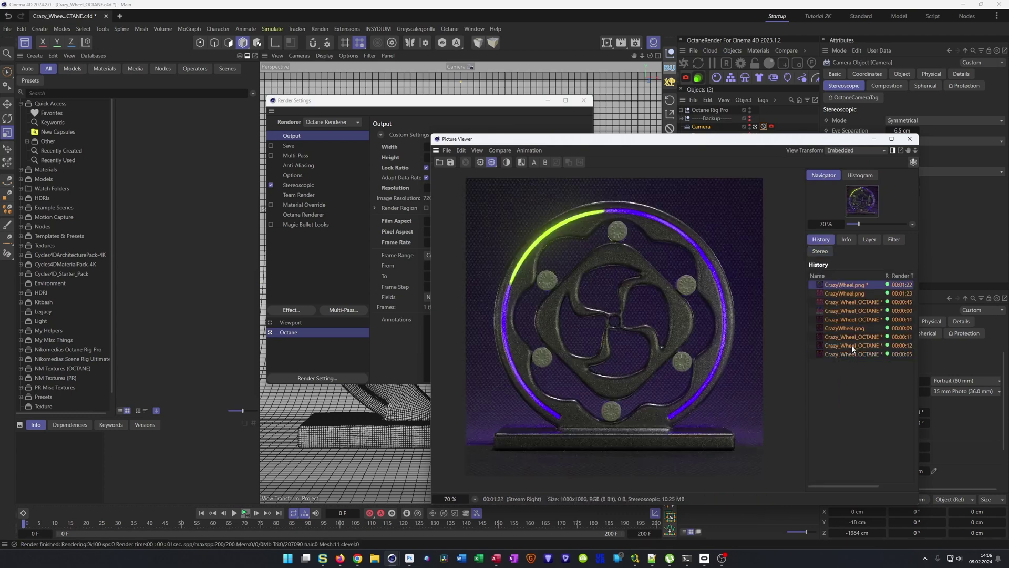
key("Delete")
left_click(498, 302)
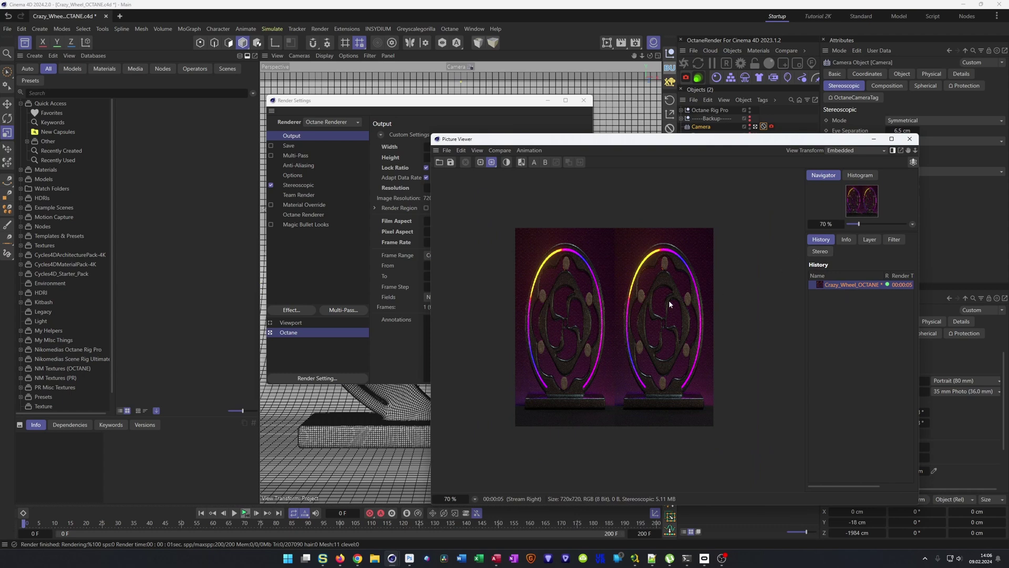
left_click(475, 498)
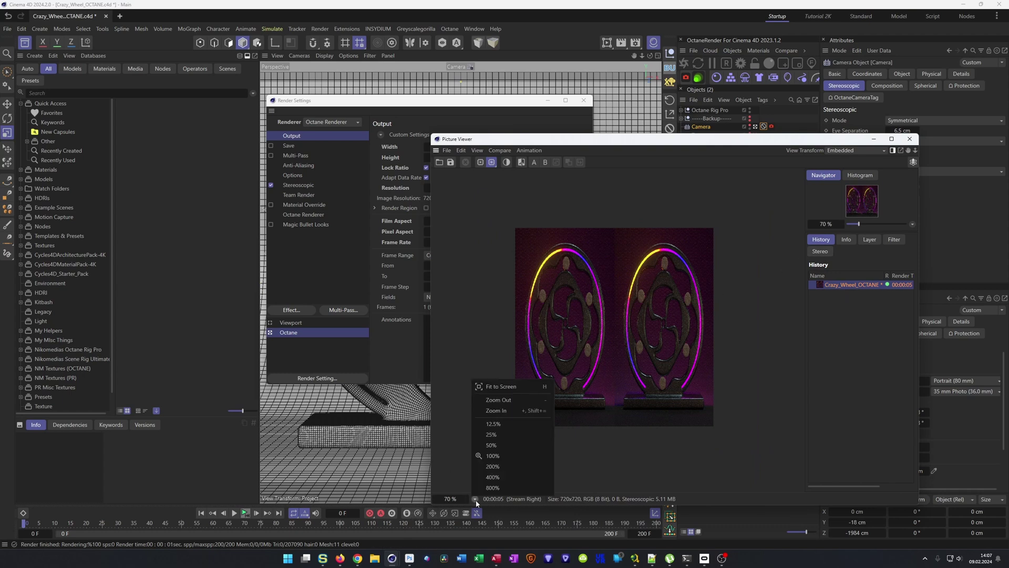
left_click(506, 457)
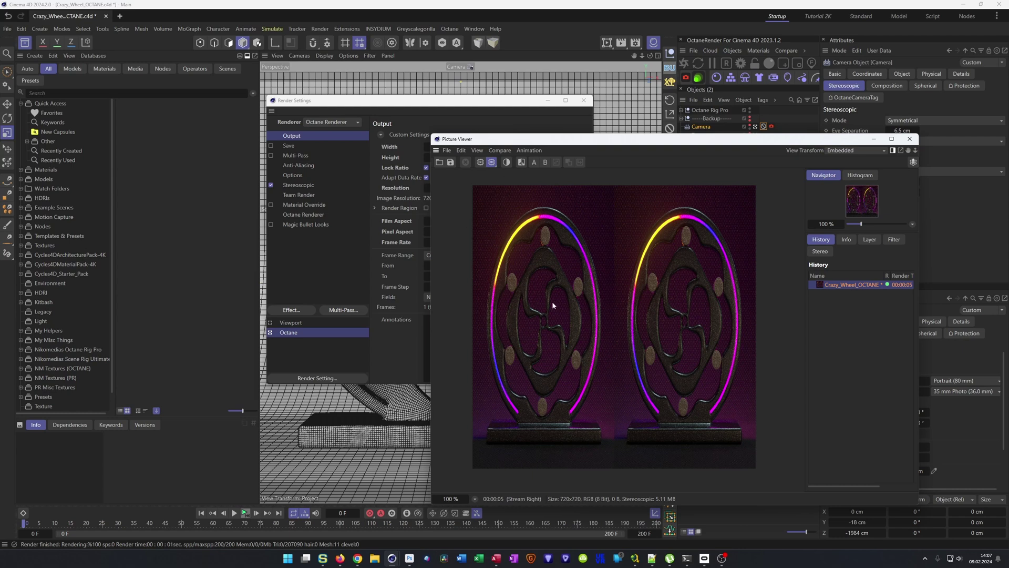
View the render in Single Channel mode, toggling between the left and right eye images.
left_click(820, 251)
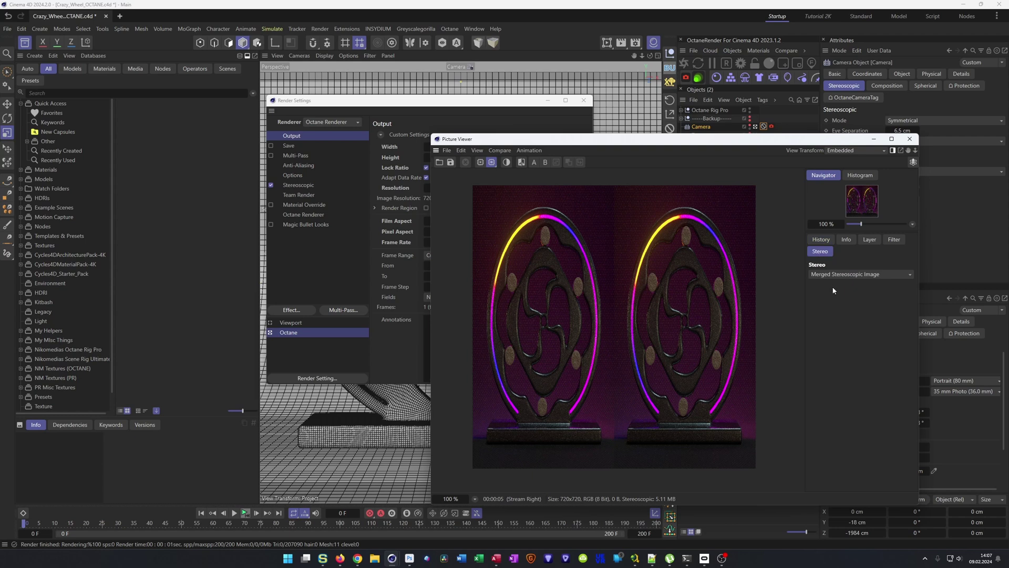
left_click(861, 274)
left_click(846, 293)
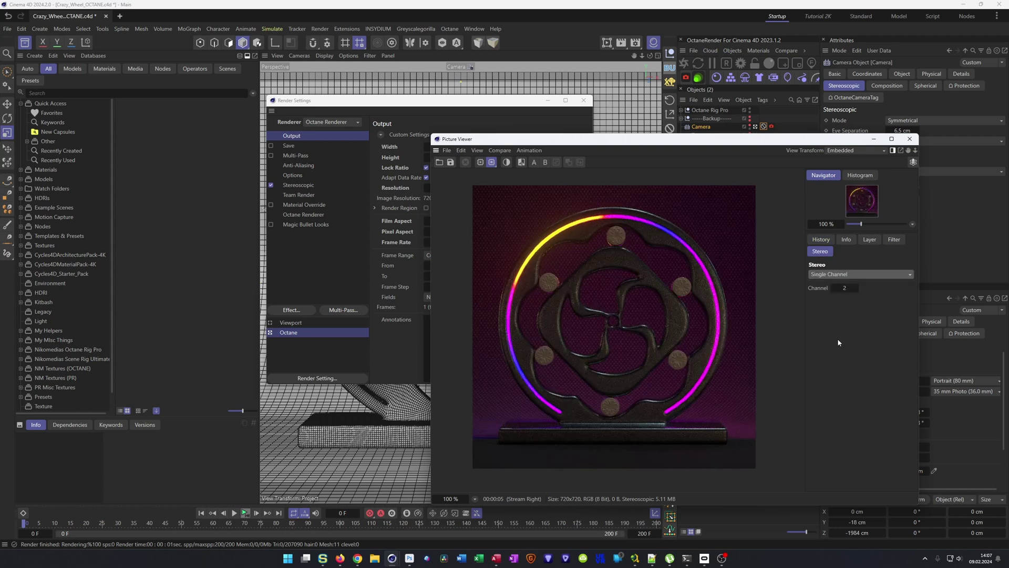
left_click(833, 289)
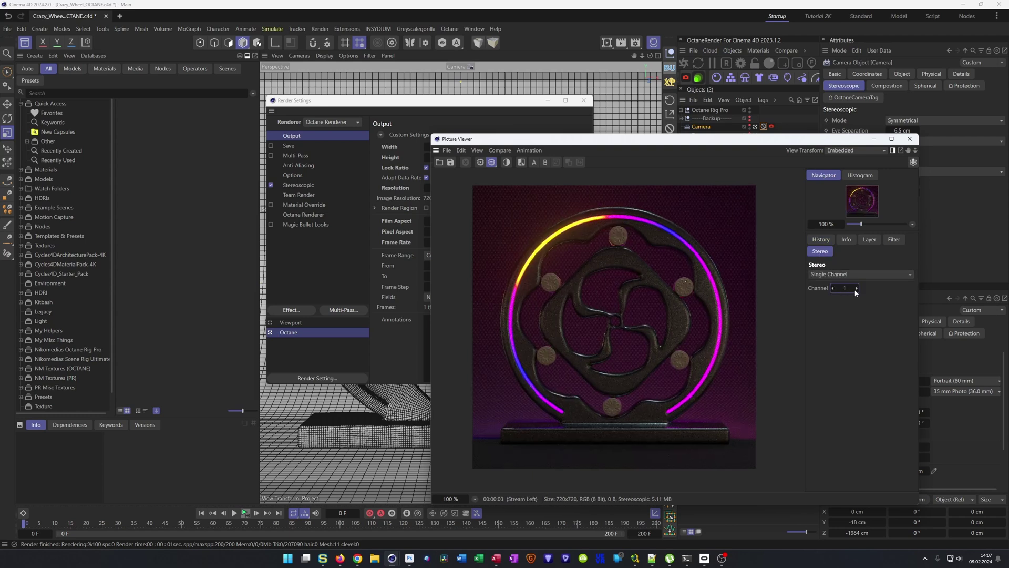
left_click(857, 288)
left_click(833, 288)
left_click(854, 288)
left_click(834, 288)
Switch back to the Merged Stereoscopic Image view and launch the media player.
left_click(821, 239)
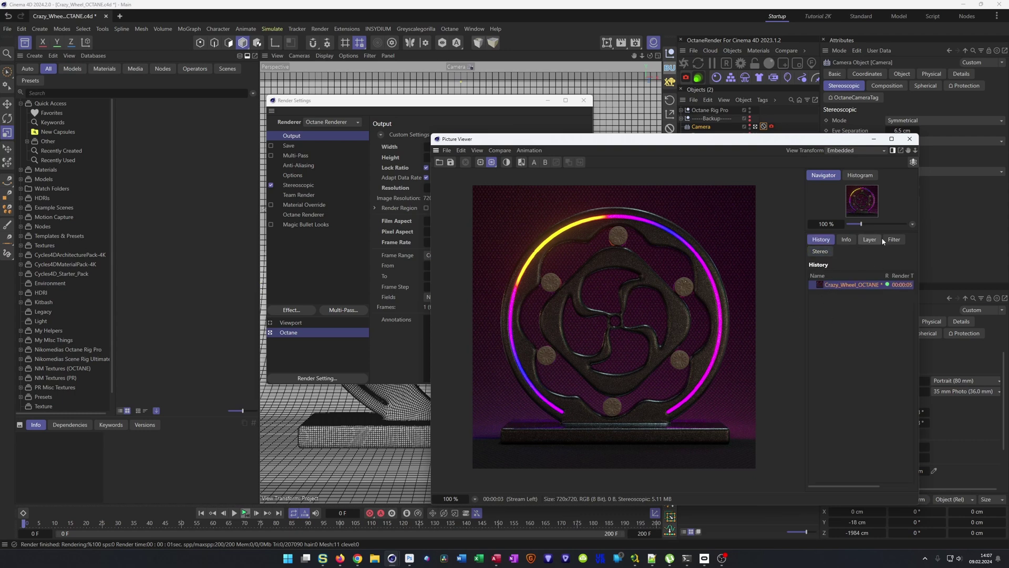
left_click(826, 251)
left_click(857, 274)
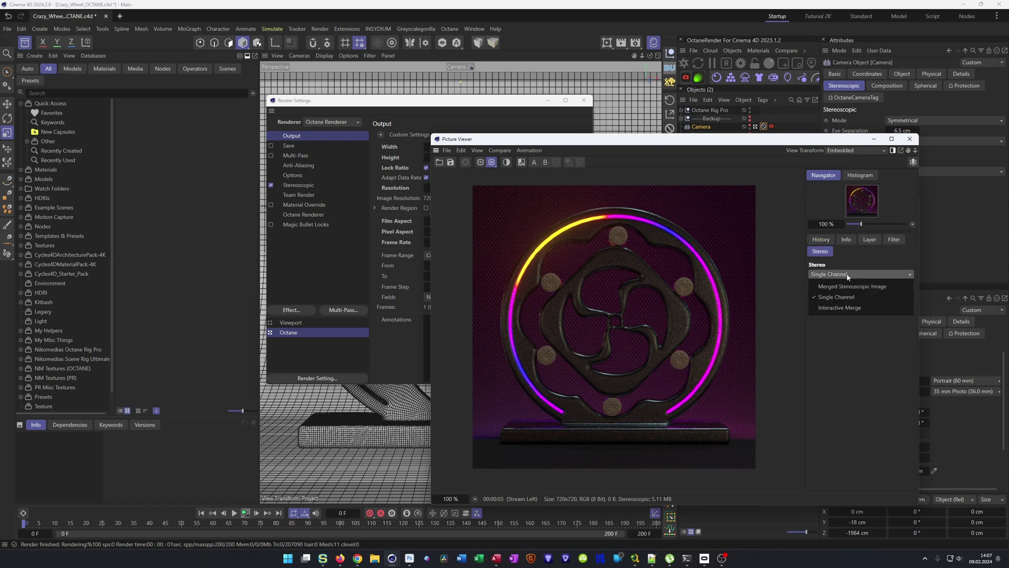
left_click(848, 291)
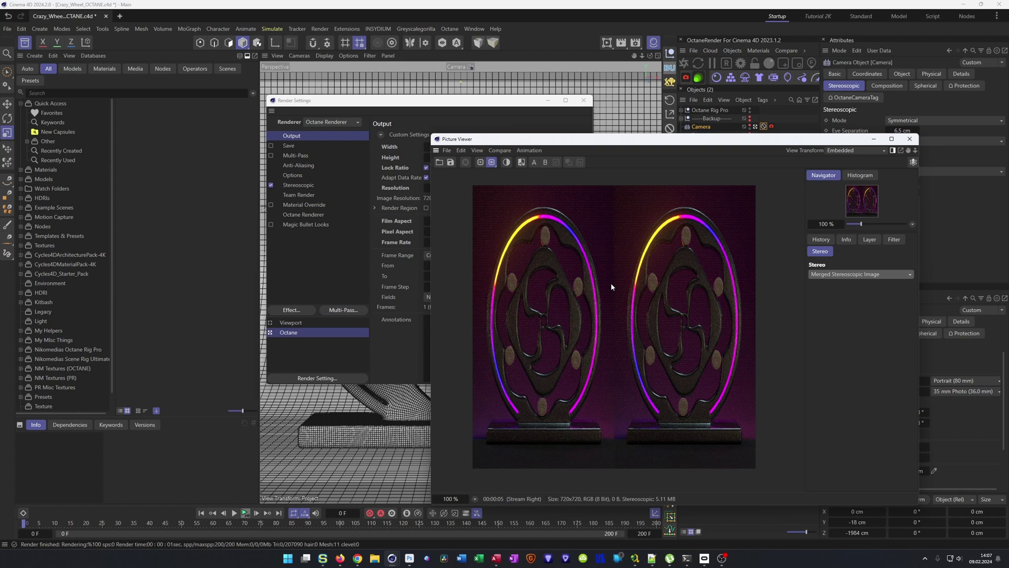
key("shift+F10")
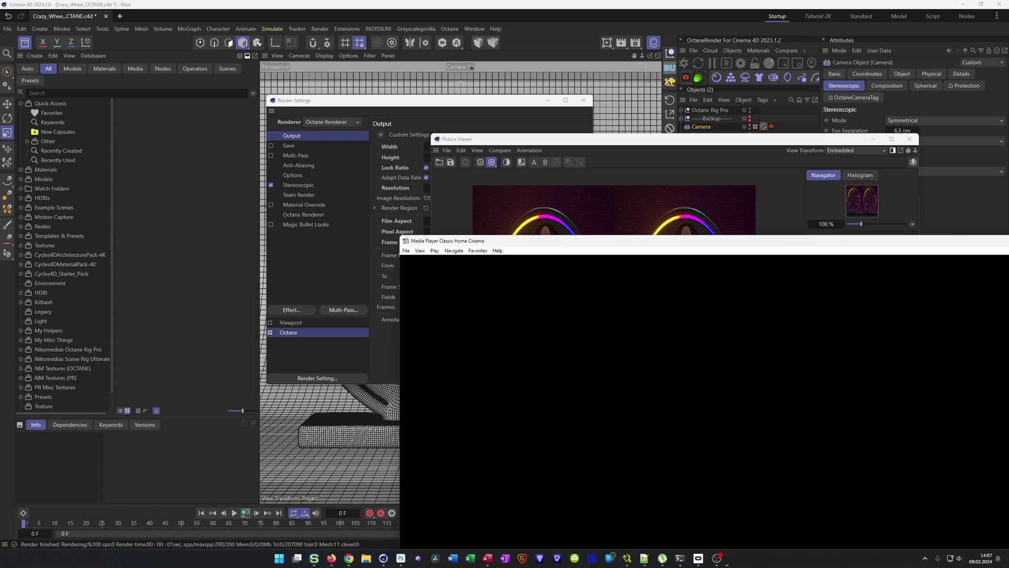
Play Crazy_Wheel.mp4, advance through Crystal.mp4 to Helix.mp4, then close Media Player Classic.
left_click_drag(665, 239, 444, 78)
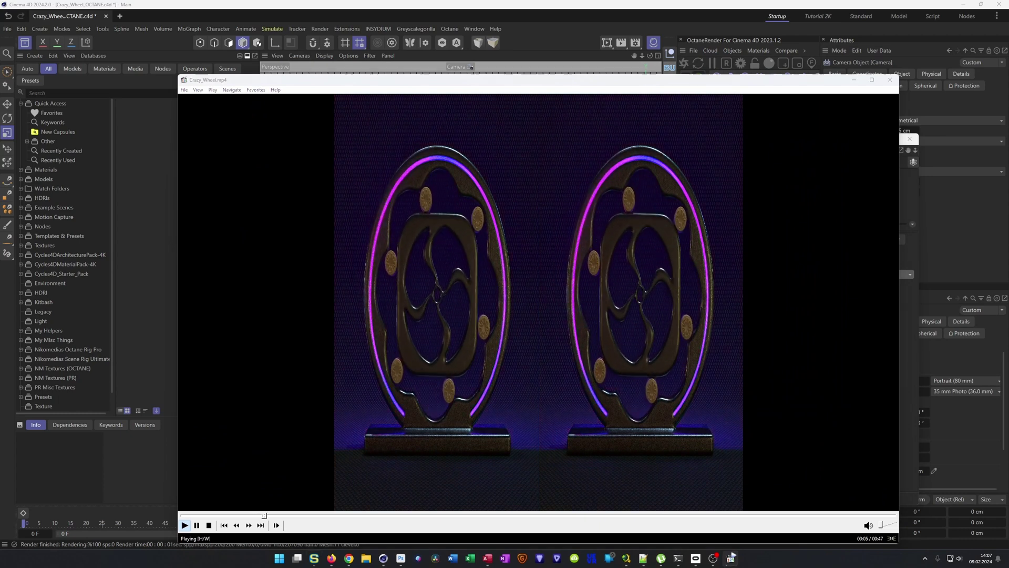
key("Page_Down")
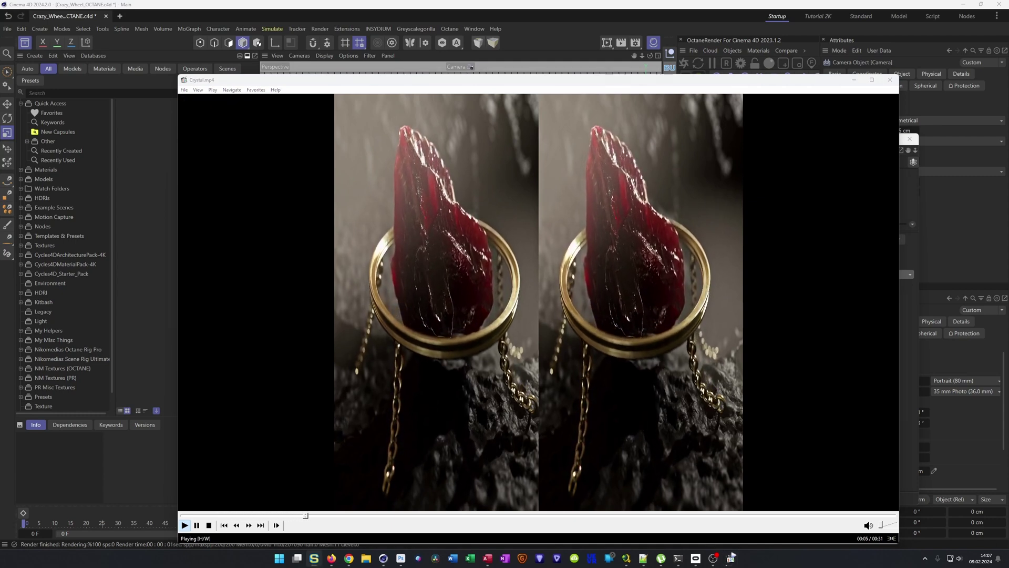
key("Page_Down")
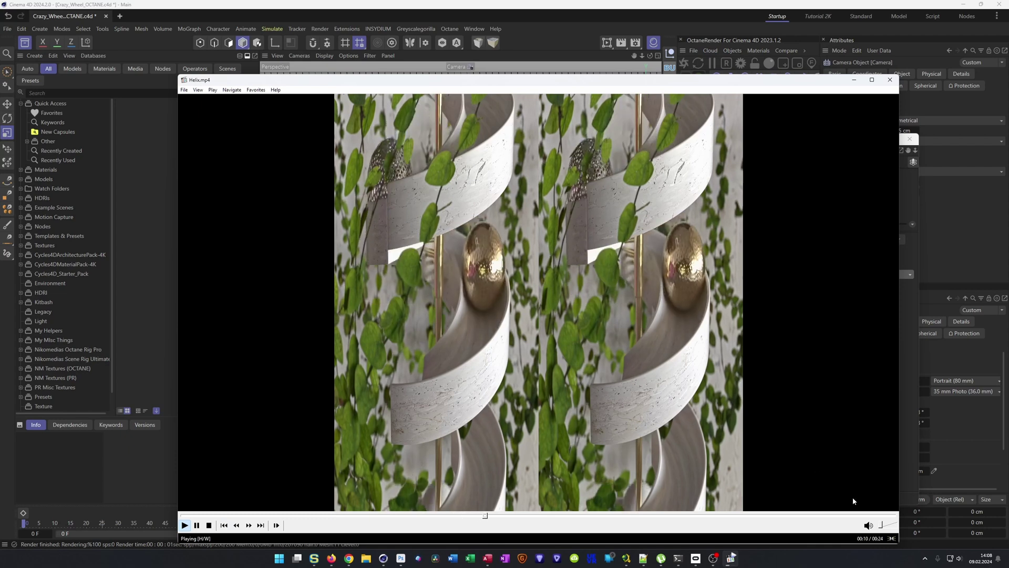
left_click(890, 80)
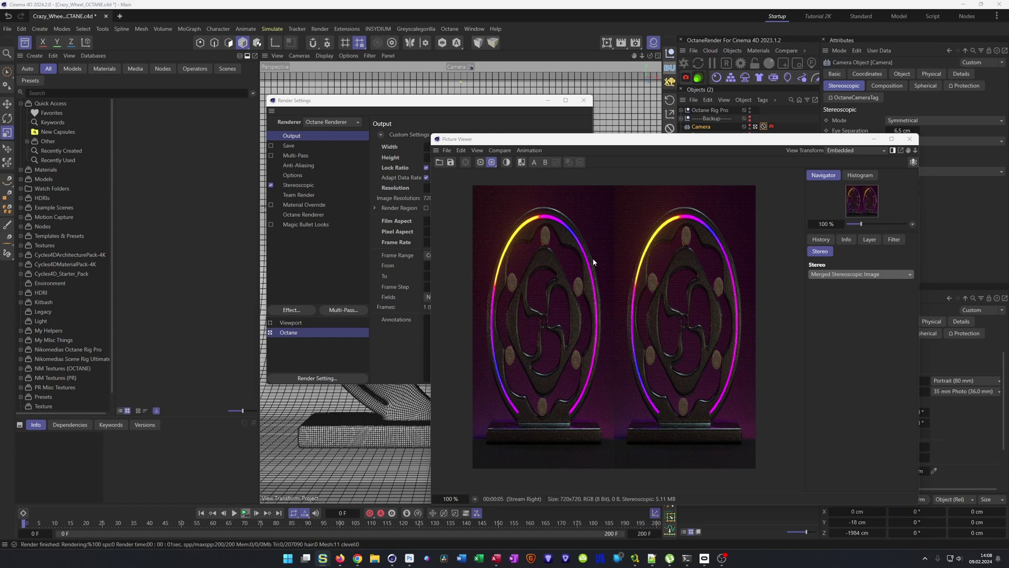
left_click_drag(586, 142, 450, 156)
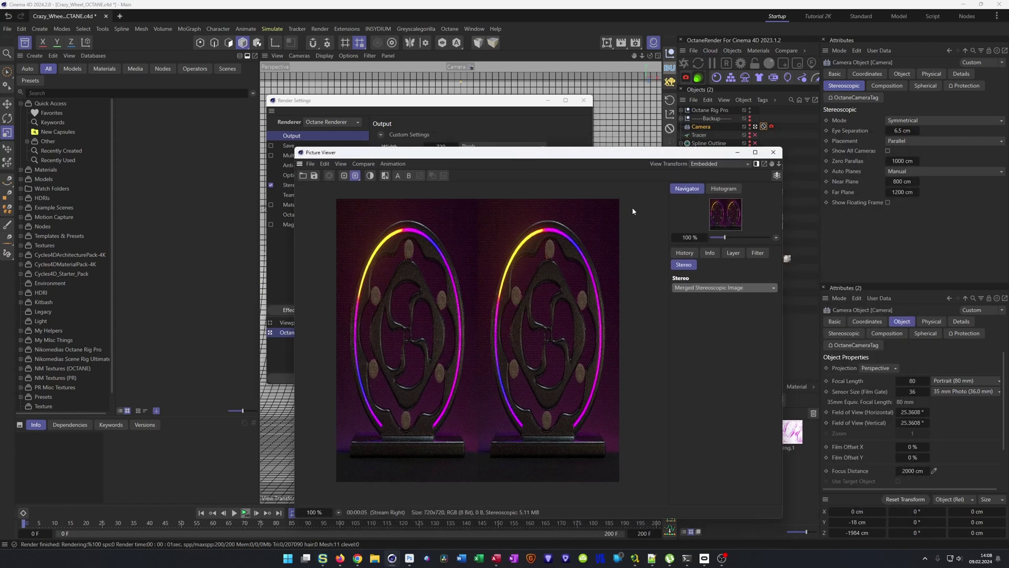
left_click_drag(640, 155, 688, 132)
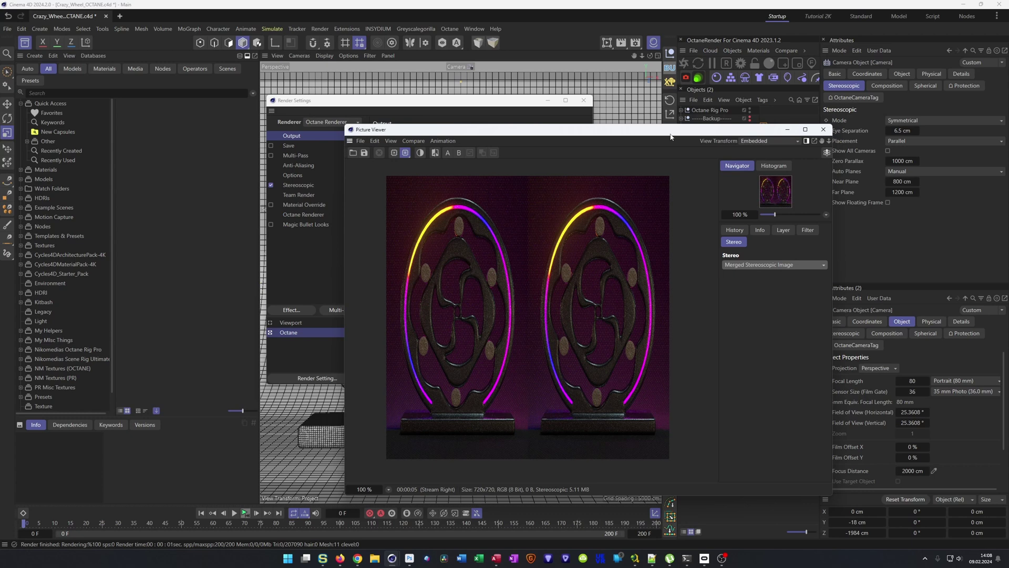
Close the Picture Viewer and reposition the Render Settings window over the scene.
left_click(823, 129)
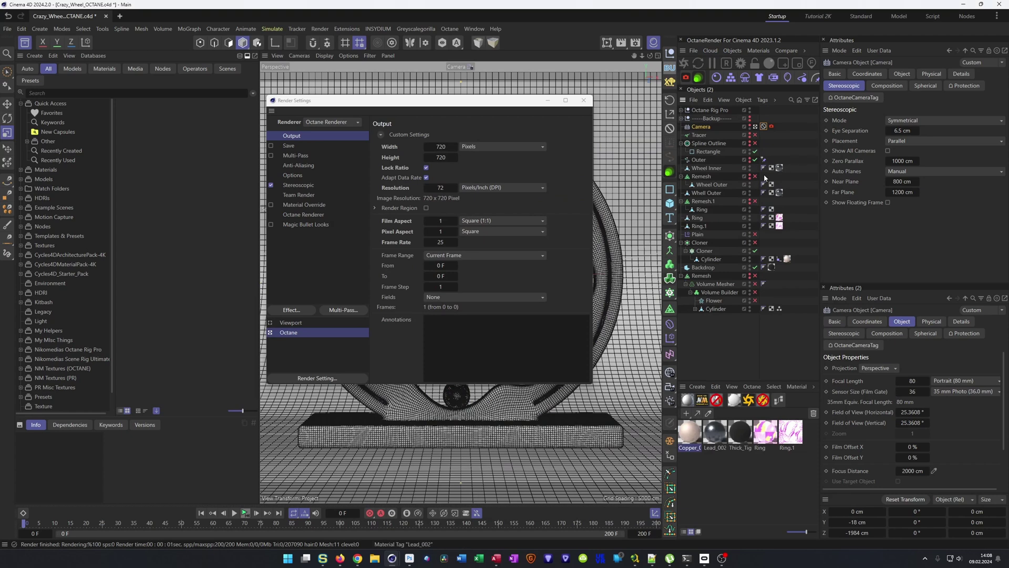
left_click_drag(511, 103, 631, 156)
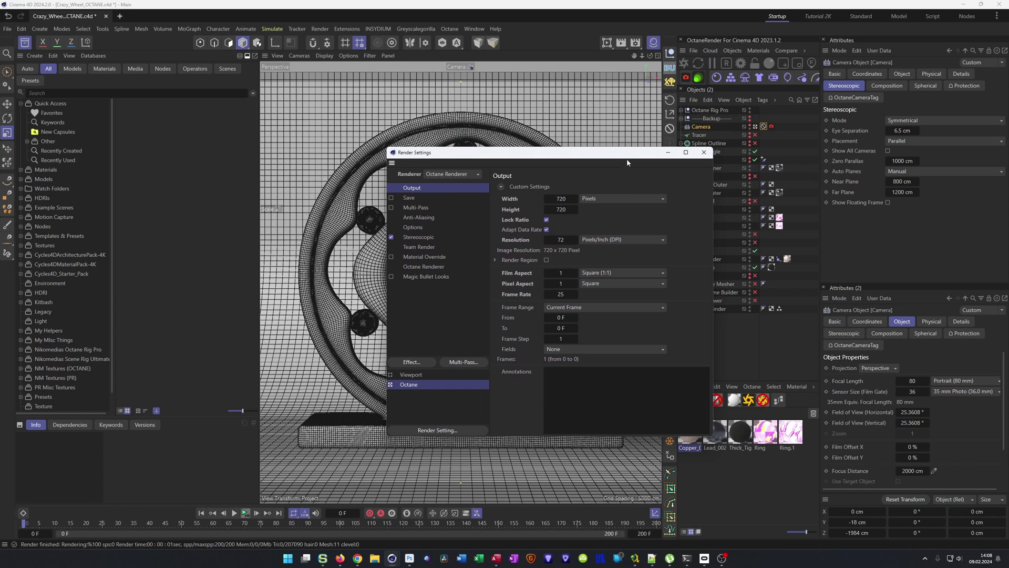
left_click_drag(625, 160, 589, 145)
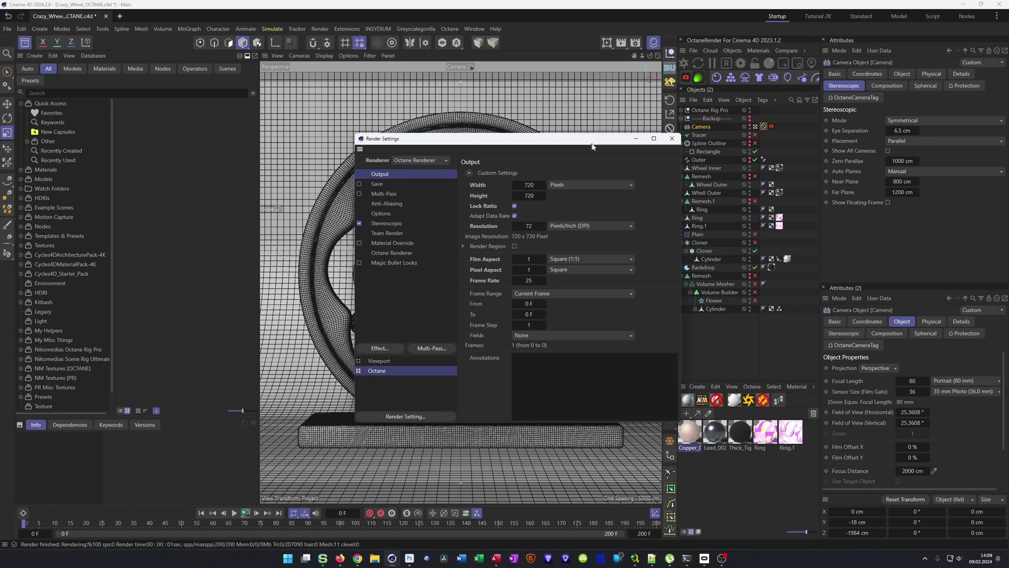
left_click_drag(588, 144, 702, 203)
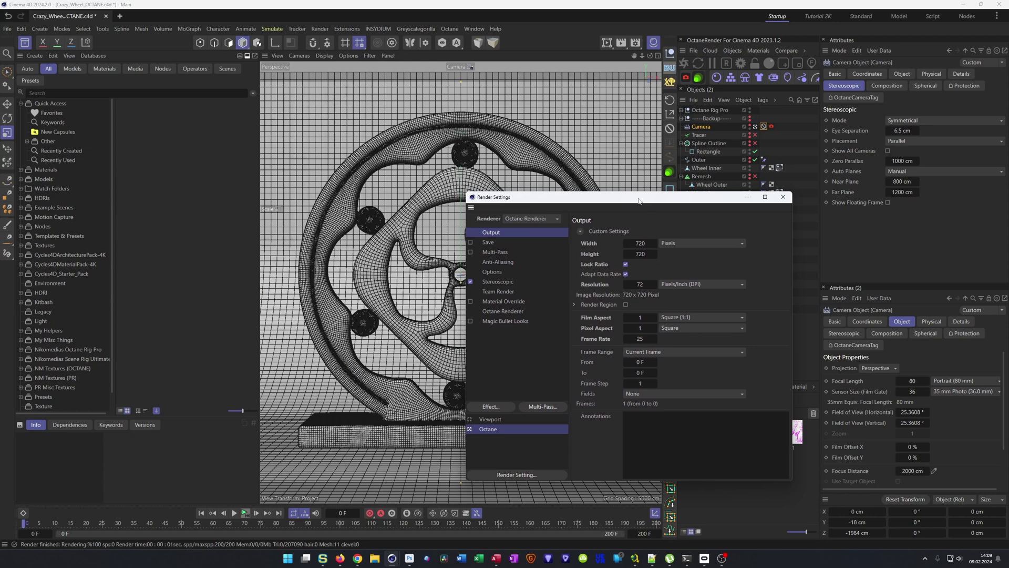
left_click_drag(638, 198, 594, 197)
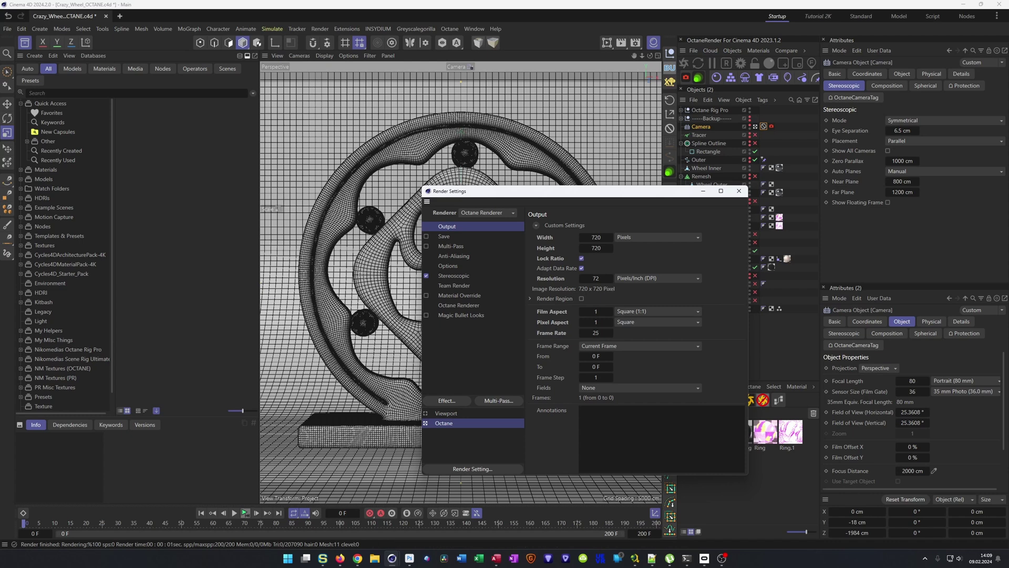